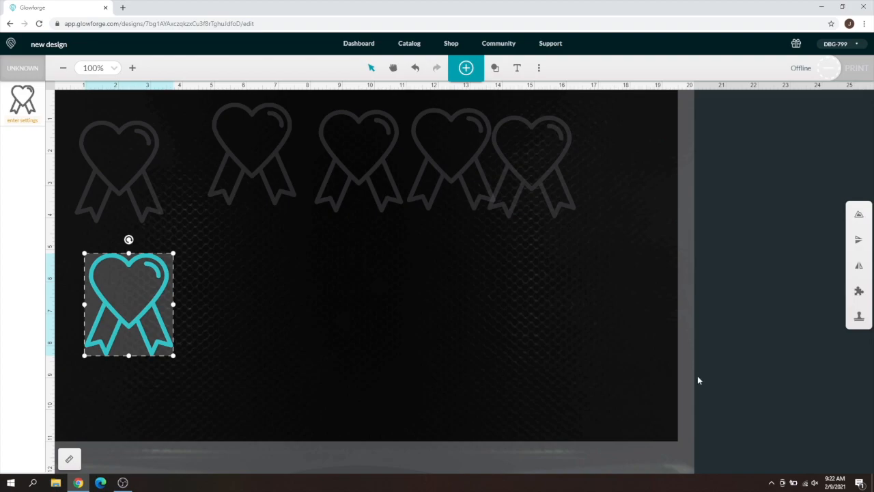
Create a stamp with 0.25 in padding and an added edge from the lower badge, and set the material to Medium Maple Plywood
left_click(859, 319)
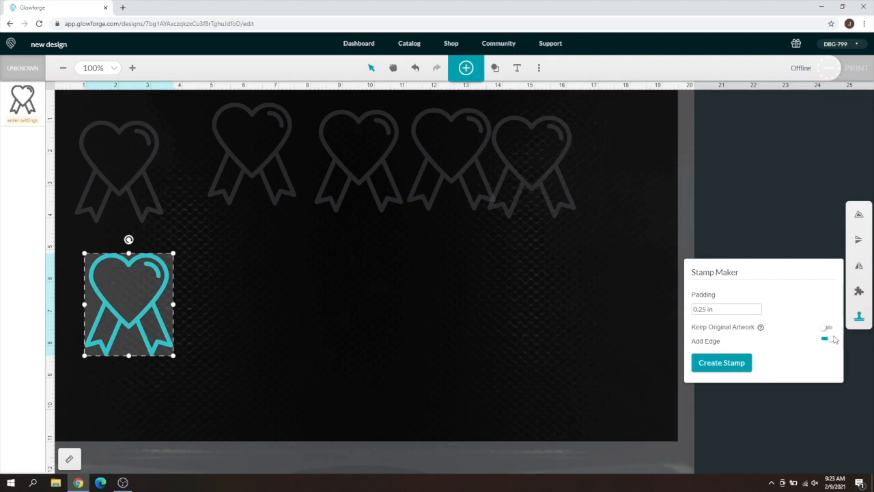
left_click(738, 365)
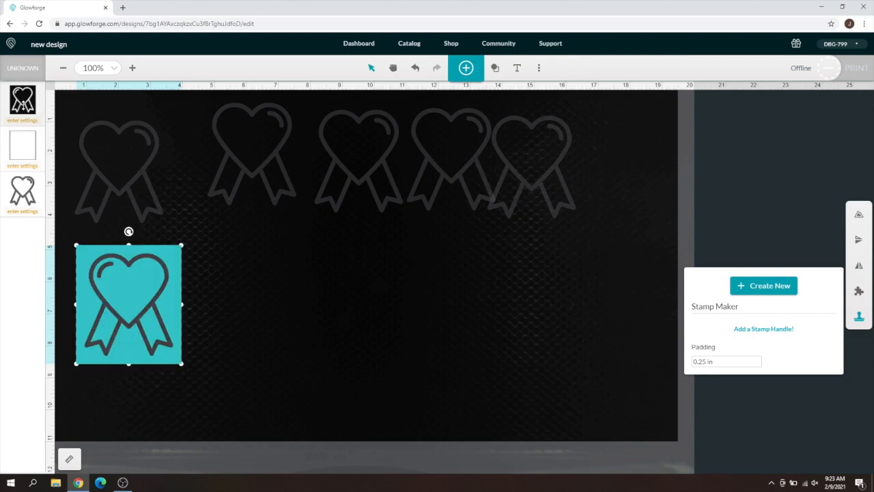
left_click(23, 67)
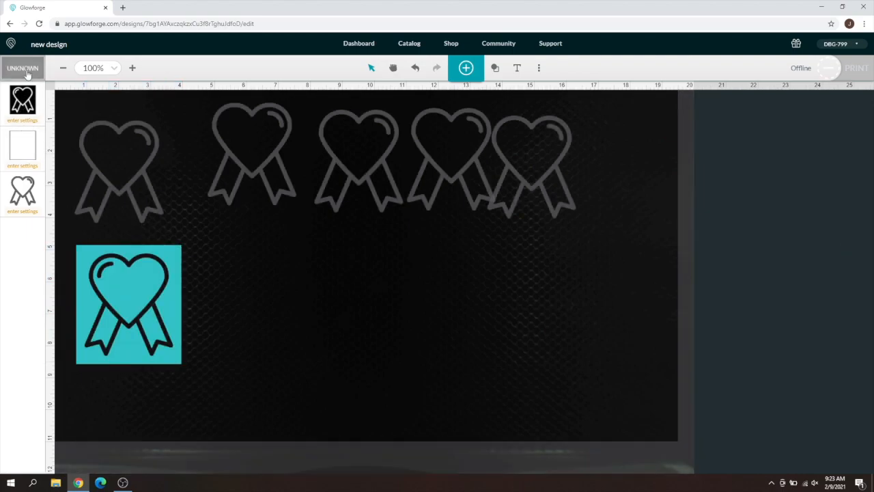
left_click(258, 129)
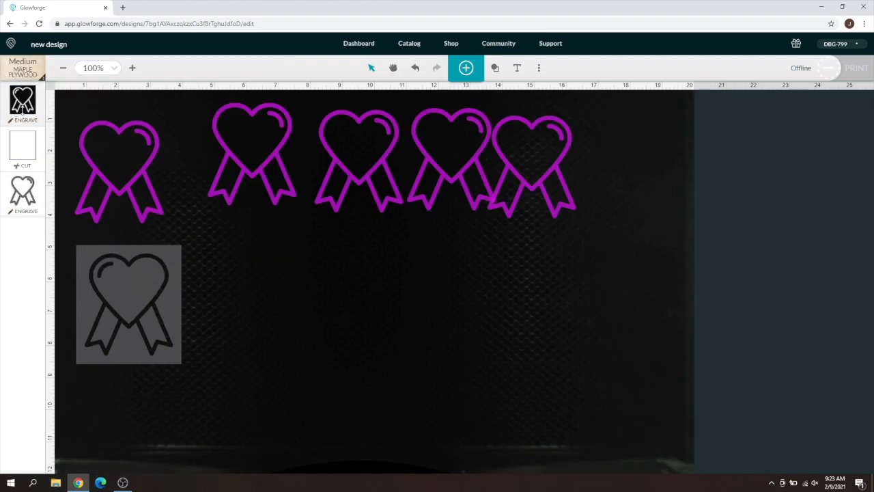
Move the badge stamp about 3 inches to the right on the bed
left_click(104, 271)
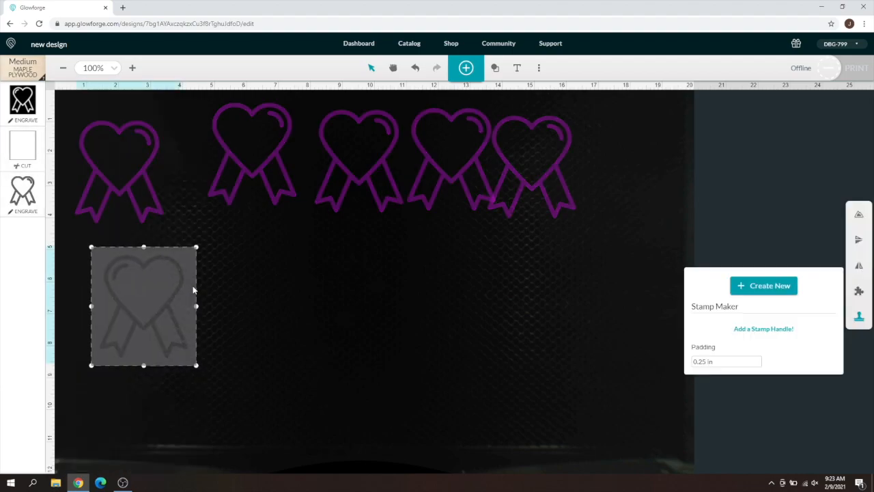
left_click_drag(105, 271, 205, 282)
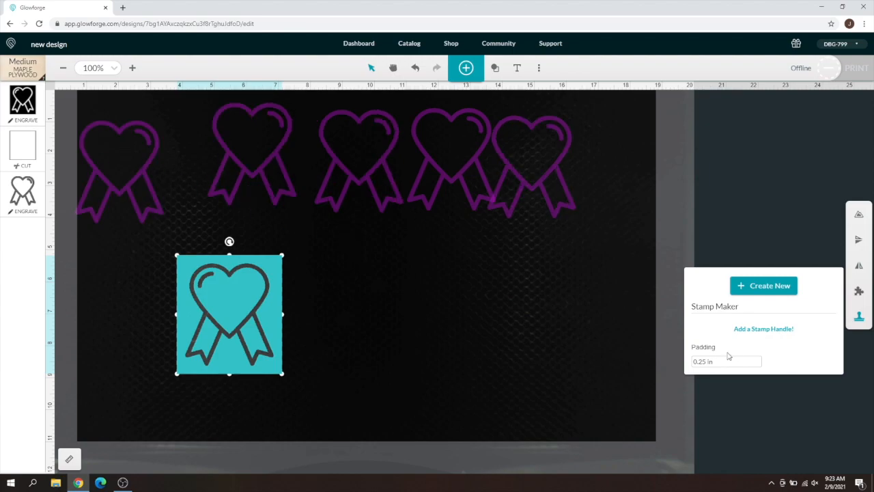
Open the Add a Stamp Handle link in a separate tab, review the Universal Stamp Handle's details and purchase options, and return to the design
right_click(752, 333)
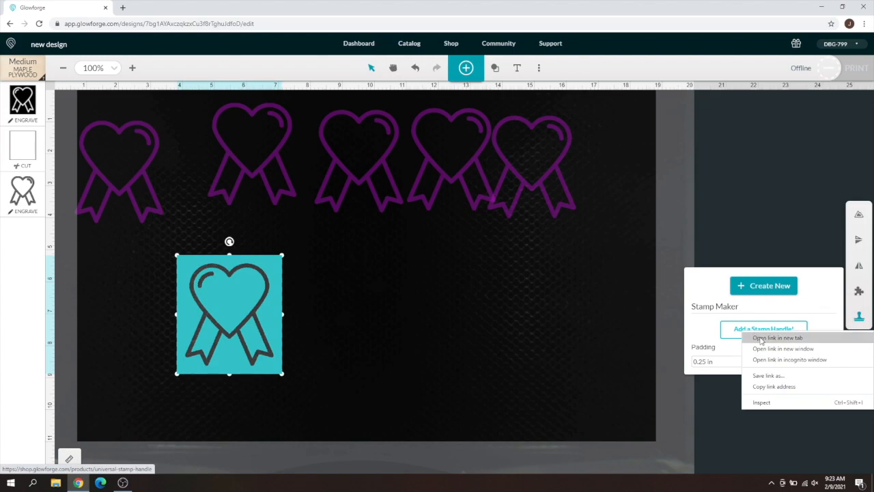
left_click(772, 338)
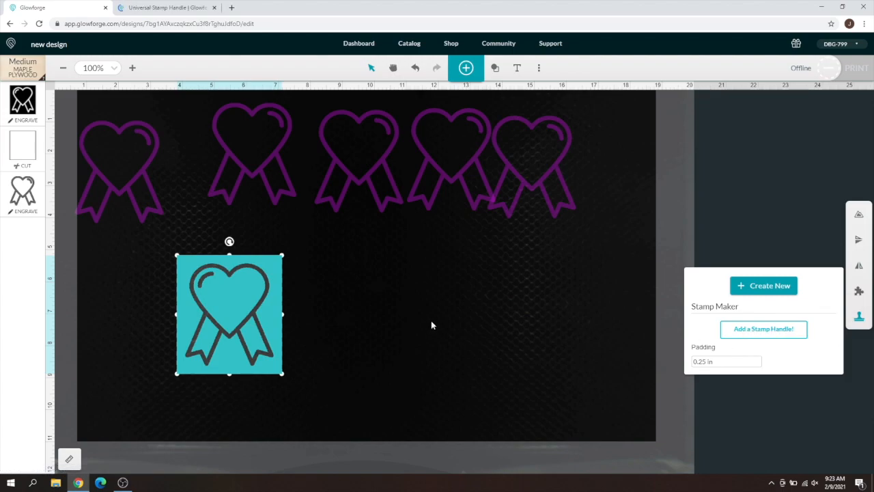
left_click(165, 5)
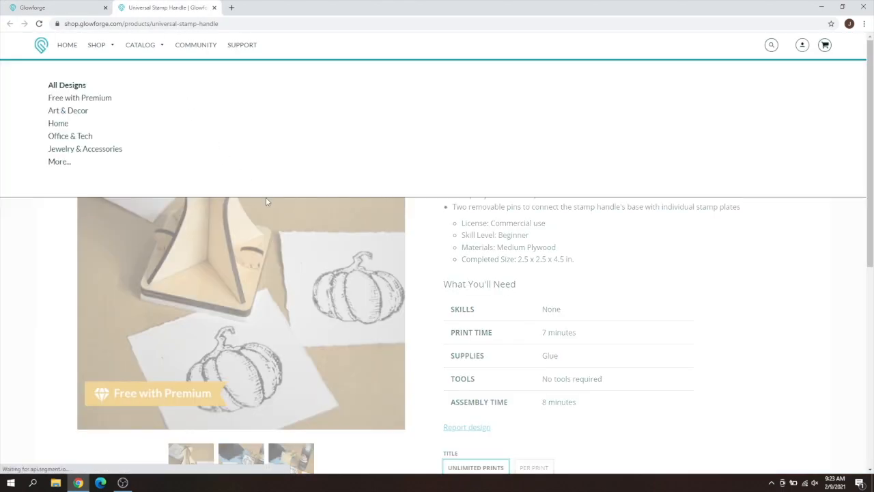
scroll(481, 142, "down", 2)
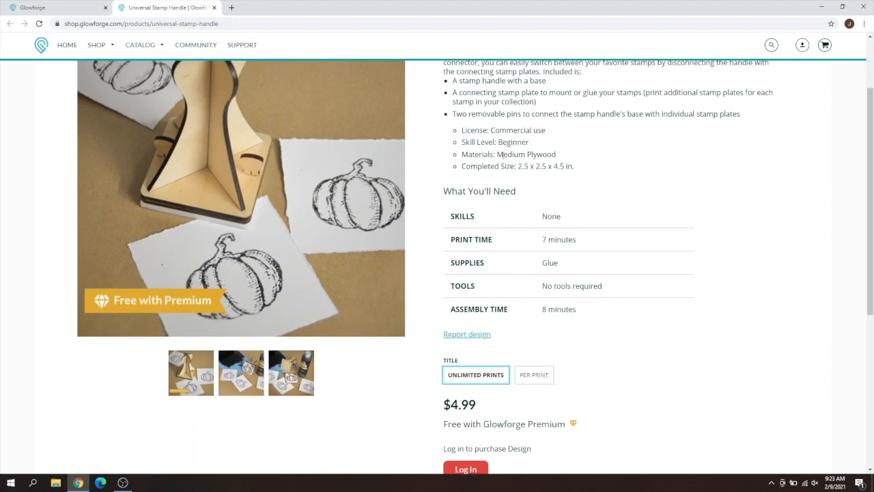
scroll(460, 244, "up", 1)
scroll(460, 244, "up", 1)
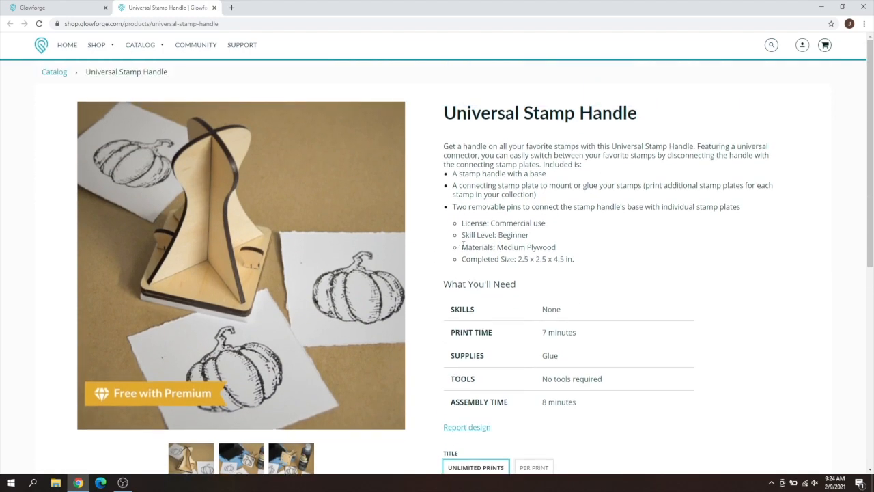
scroll(471, 327, "down", 3)
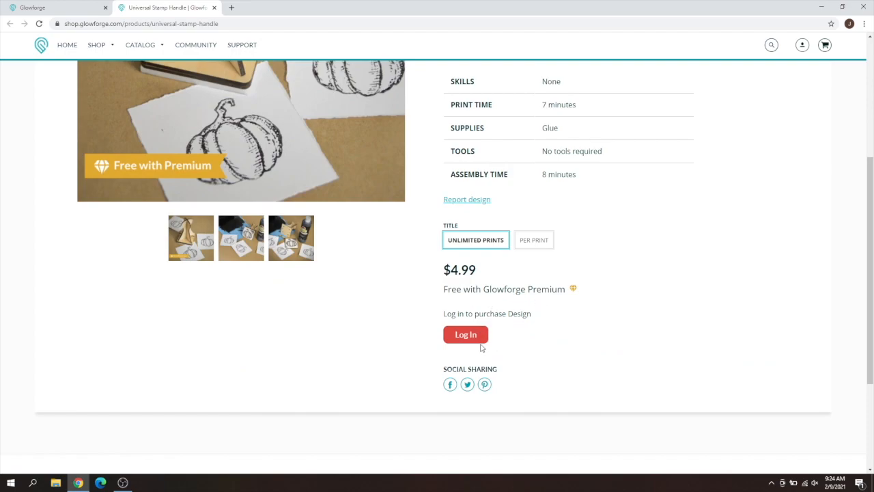
scroll(478, 321, "up", 3)
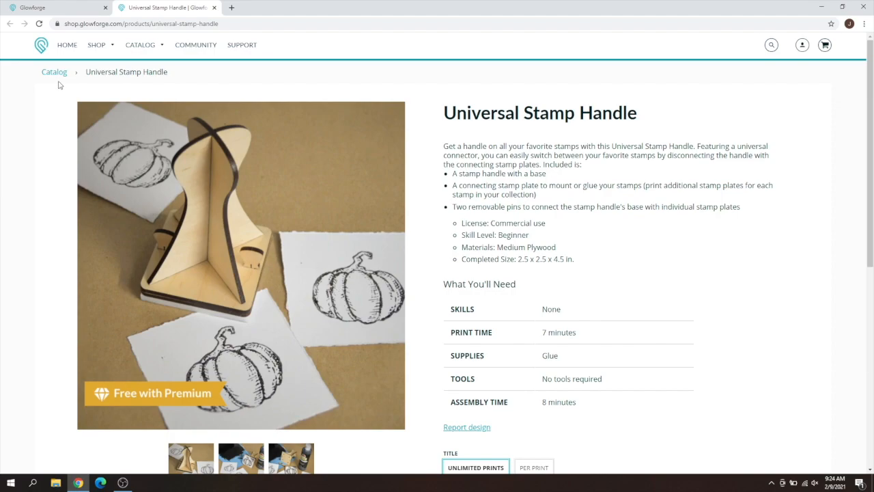
left_click(72, 7)
left_click(432, 289)
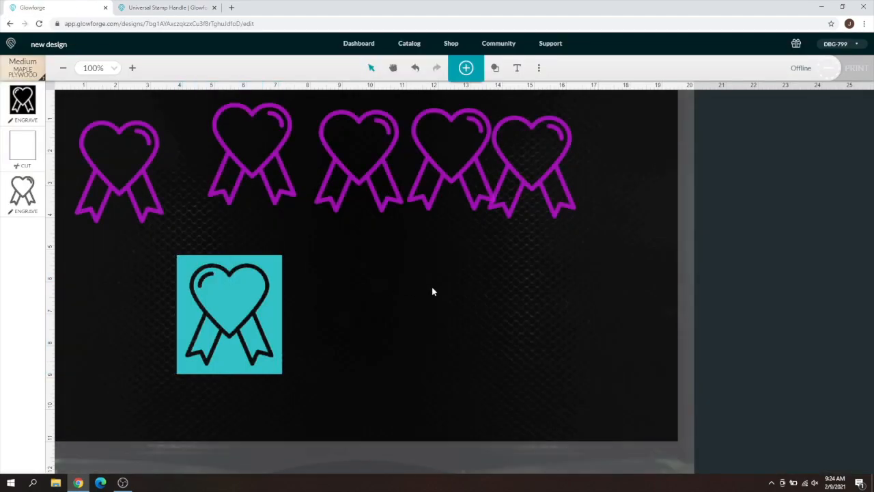
Move the stamp beneath the first badge, and create a second from that badge with 0.5 in padding, original artwork kept and no added edge
left_click_drag(255, 296, 162, 286)
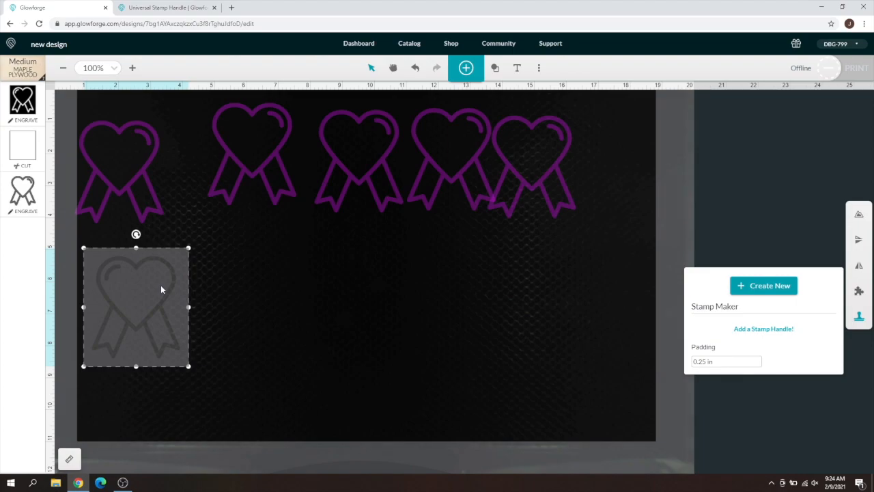
left_click(125, 178)
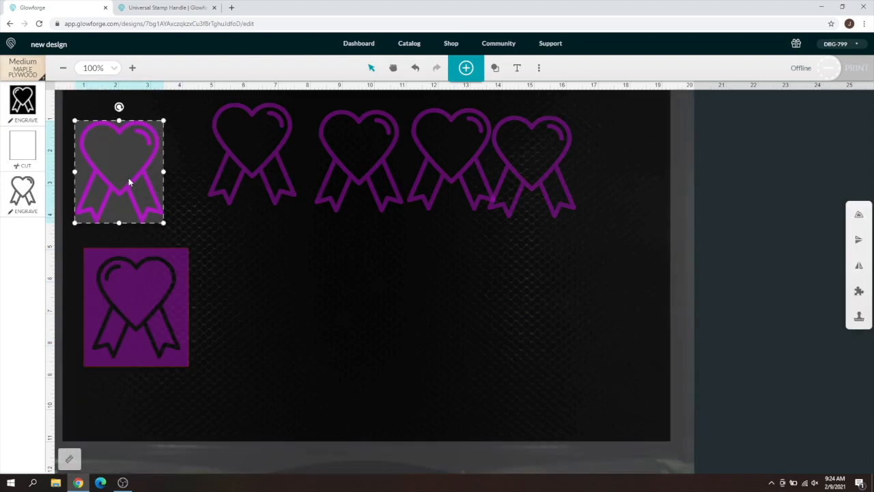
left_click(859, 316)
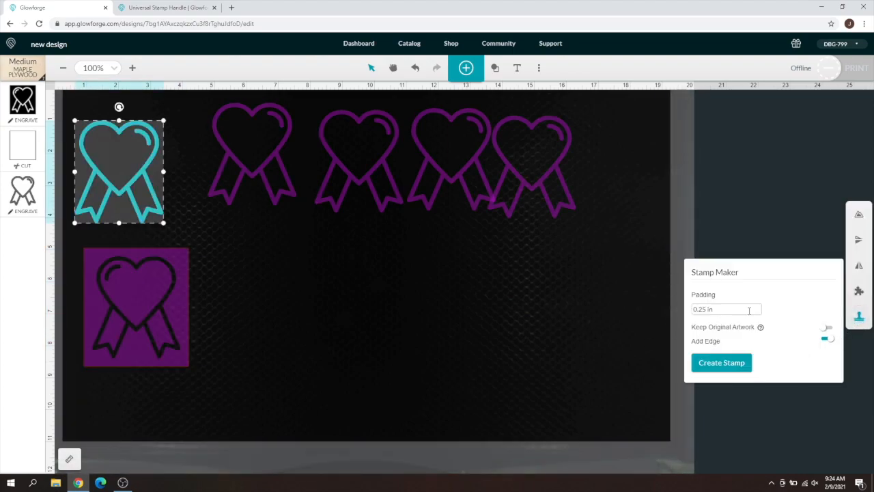
left_click_drag(722, 311, 699, 312)
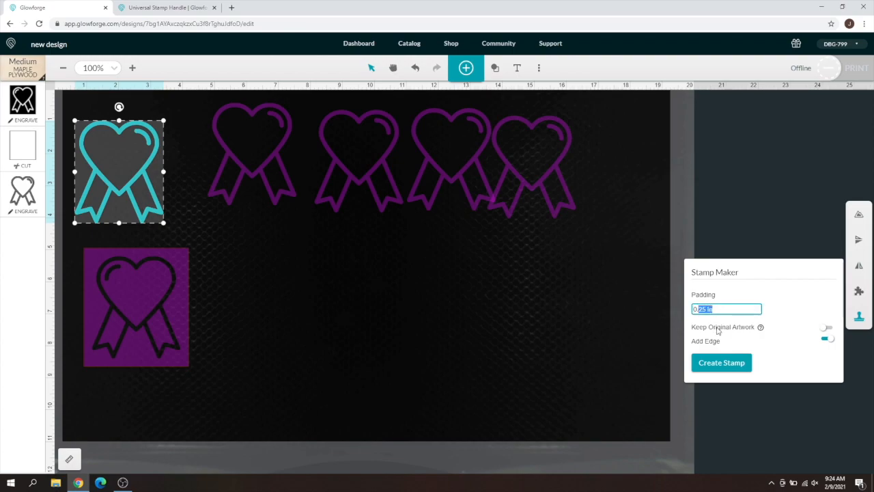
type("5")
left_click(726, 326)
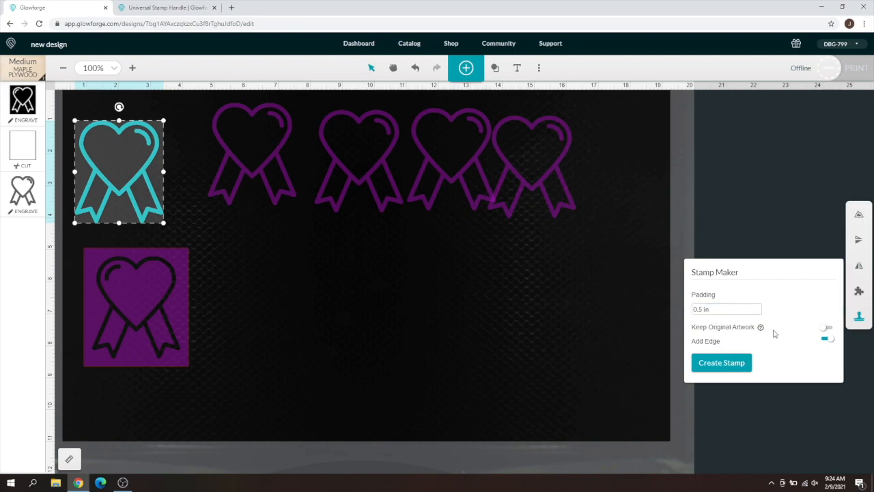
left_click(831, 327)
left_click(826, 338)
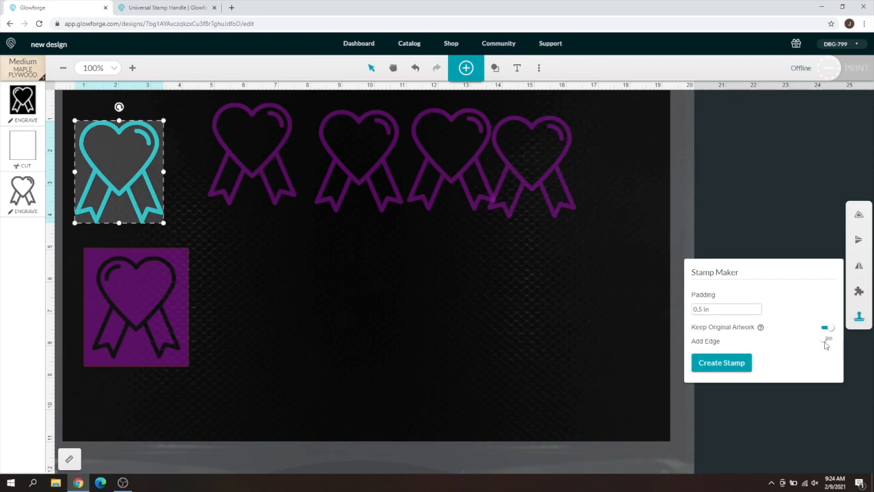
left_click(721, 363)
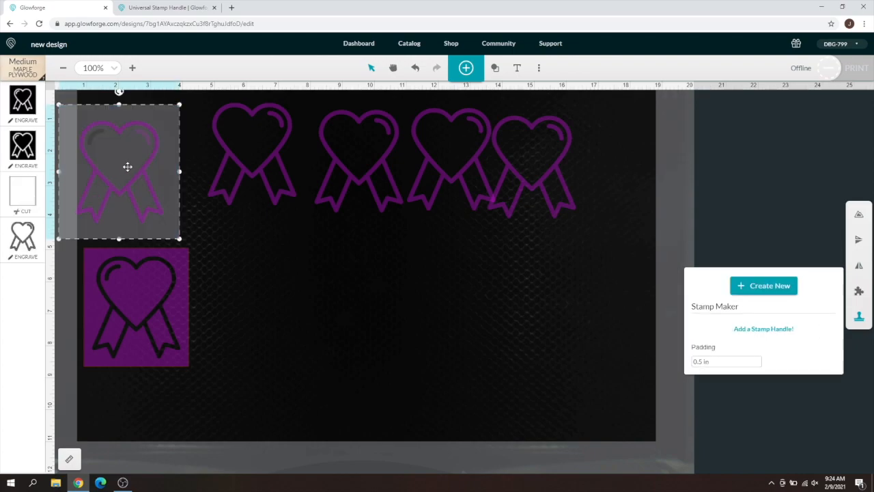
Move the second stamp off its original badge and place it beside the first stamp
left_click_drag(117, 182, 279, 324)
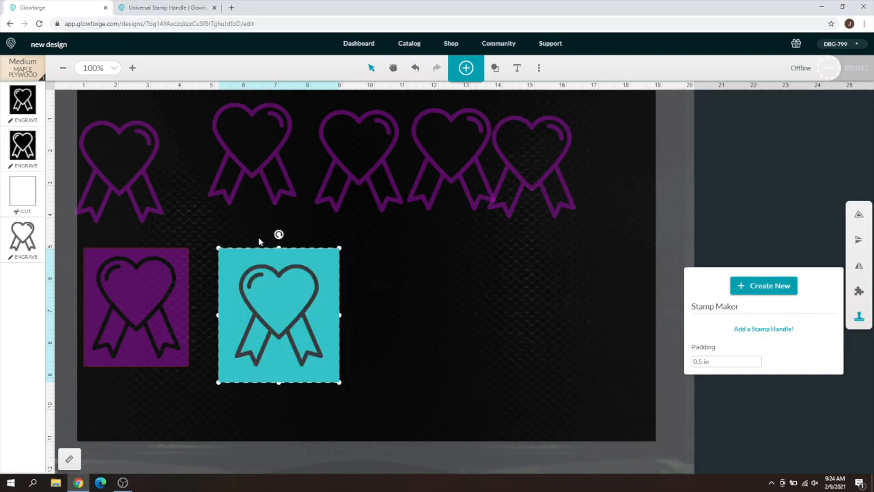
mouse_move(287, 306)
left_mouse_down()
mouse_move(263, 291)
mouse_move(276, 323)
mouse_move(271, 305)
left_mouse_up()
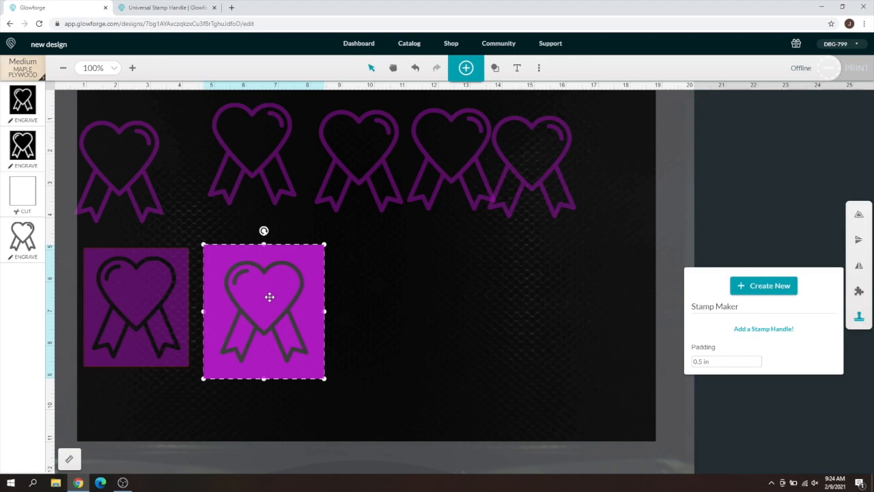
Delete both stamps together with the original badge above them
left_click_drag(252, 312, 129, 357)
left_click_drag(112, 103, 158, 328)
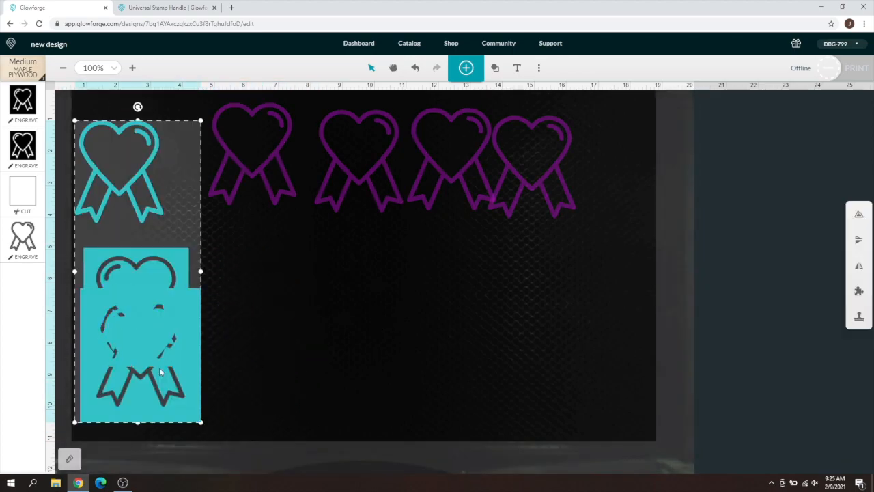
key("Delete")
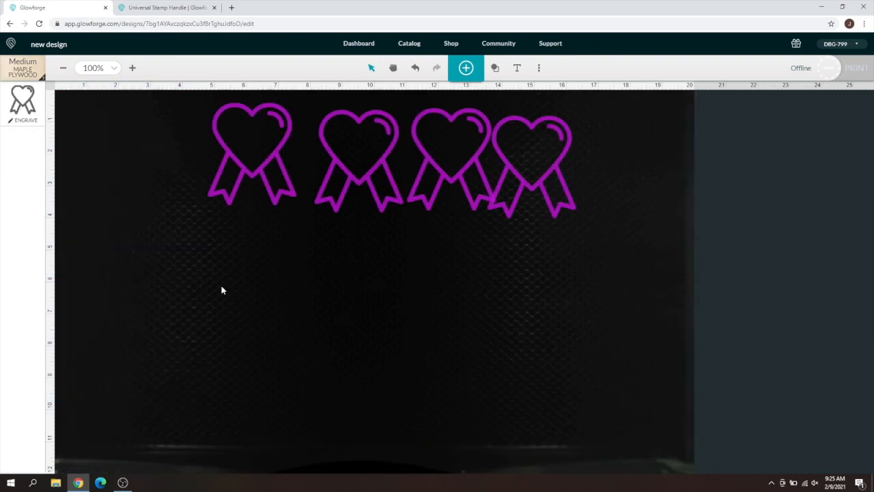
Move the leftmost remaining badge into the cleared area and enlarge it to about 6.7 in wide
left_click(230, 146)
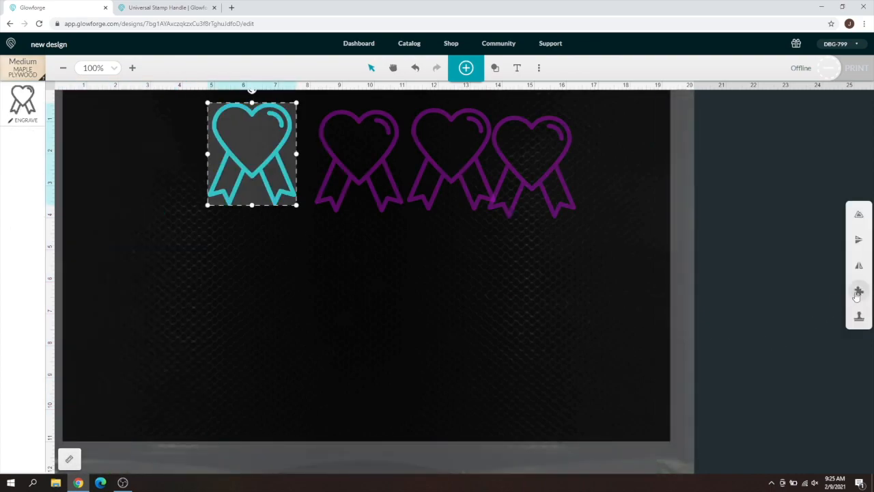
left_click_drag(246, 159, 142, 175)
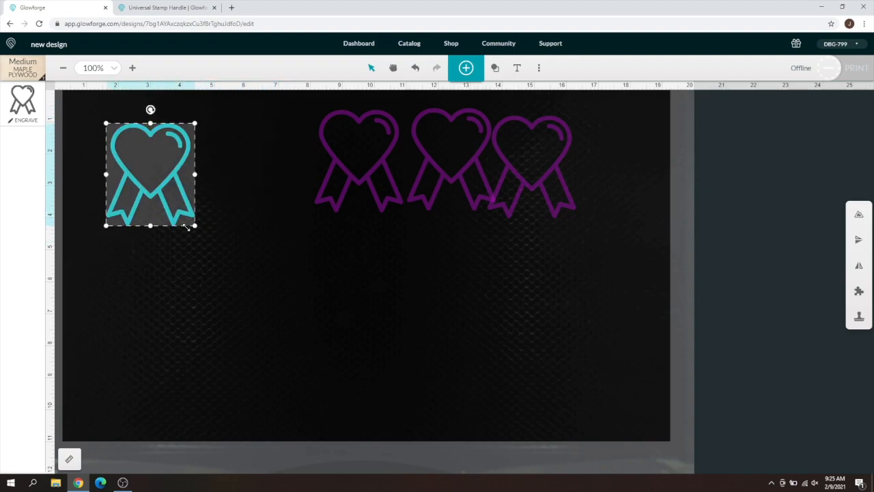
left_click(190, 220)
left_click_drag(195, 225, 338, 367)
left_click_drag(212, 206, 195, 213)
left_click(398, 308)
left_click(210, 247)
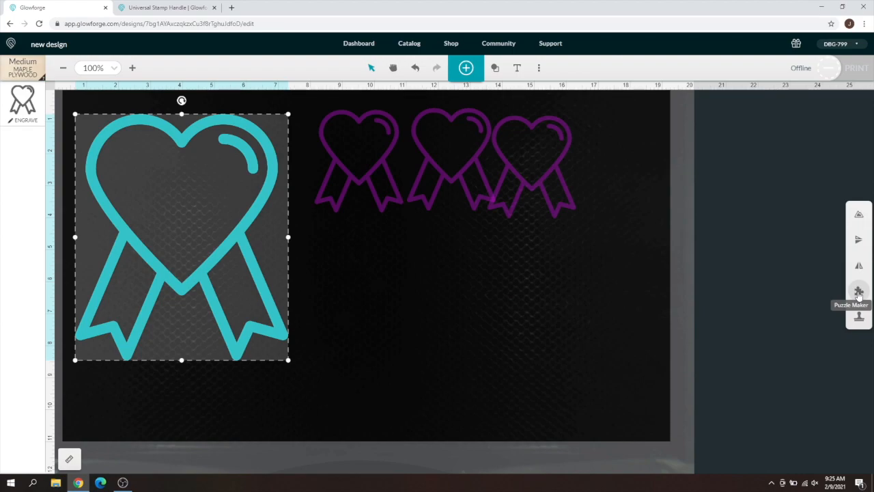
Generate a puzzle with 10 rows and 10 columns from the enlarged badge, keeping the original artwork
left_click(858, 291)
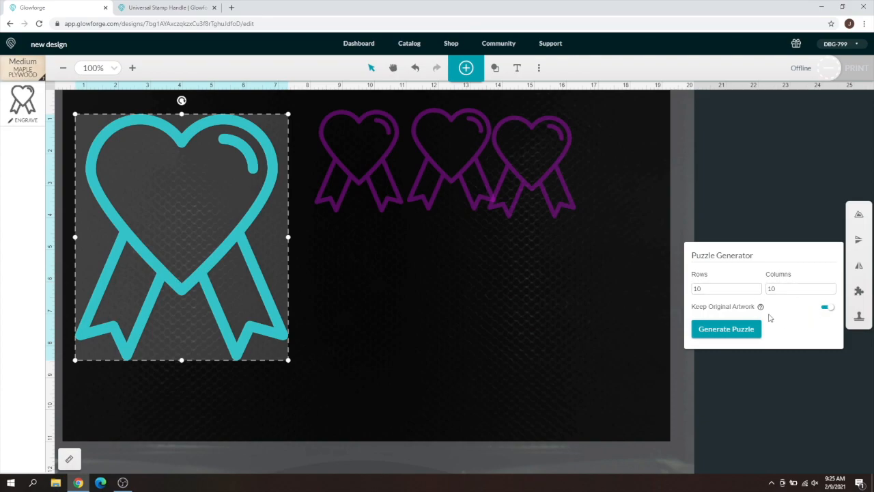
left_click(725, 332)
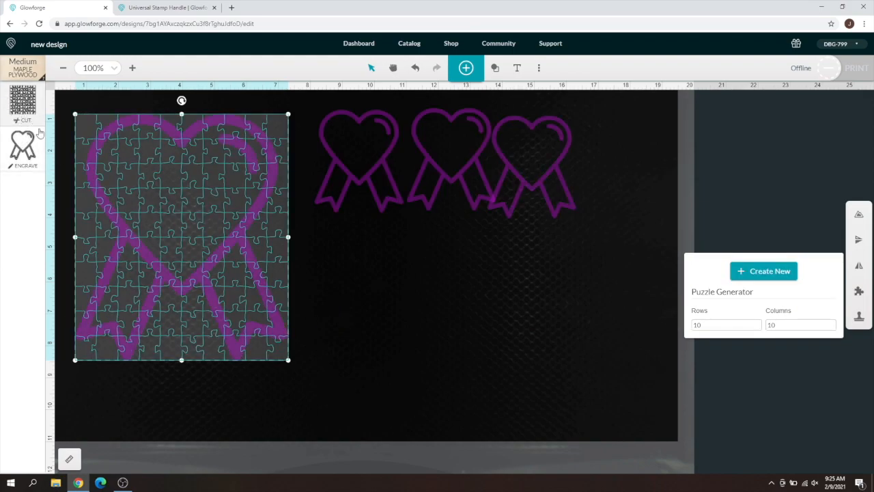
left_click(209, 410)
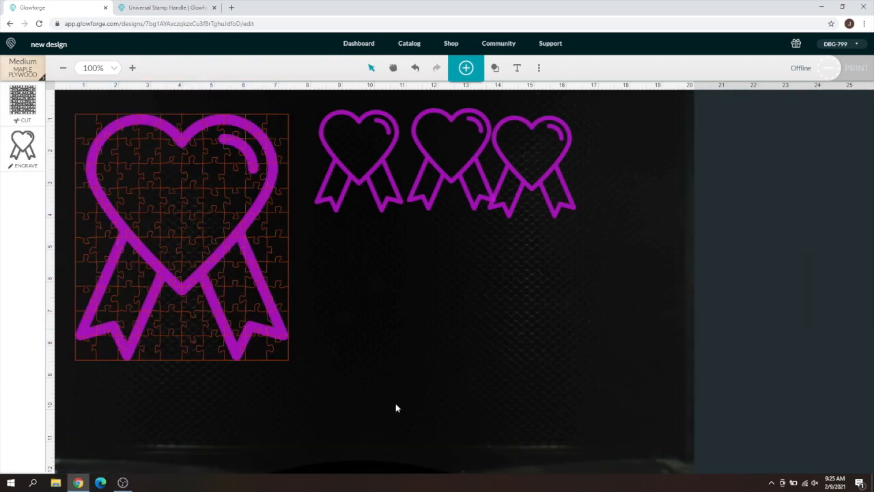
Move the puzzle cut lines away from the large badge, undo the move, and clear the selection
left_click_drag(180, 240, 428, 267)
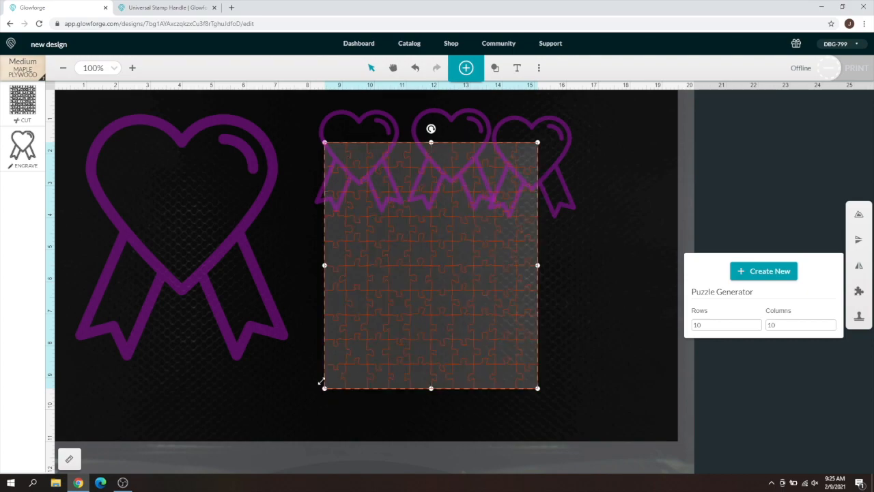
key("ctrl+z")
left_click(157, 263, "shift")
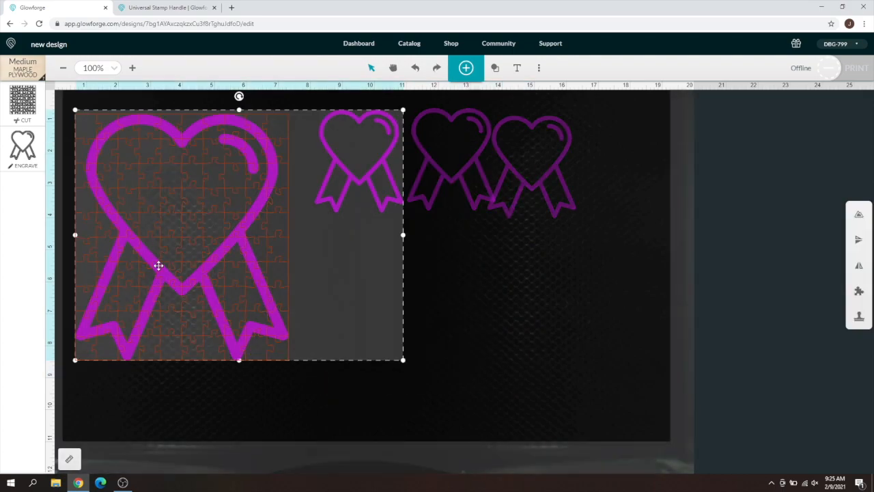
left_click(443, 330)
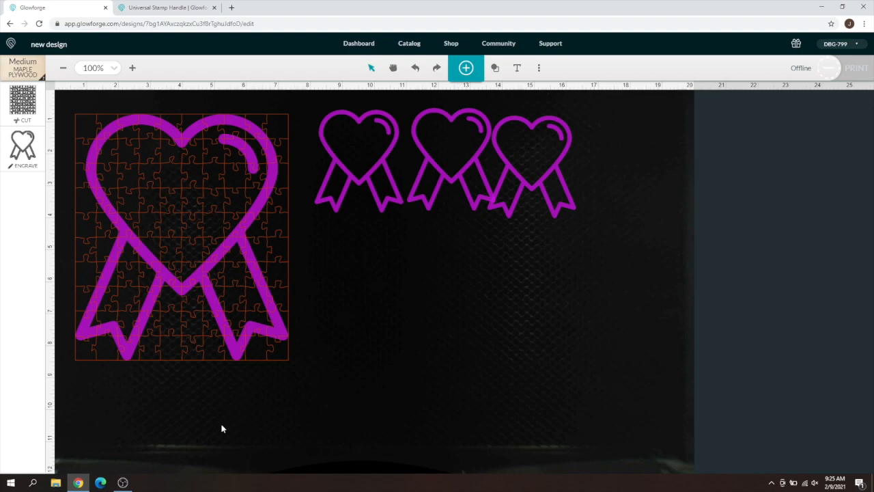
Generate a puzzle with 10 rows and 10 columns from the small badge nearest the large one, without keeping the original artwork
left_click(343, 157)
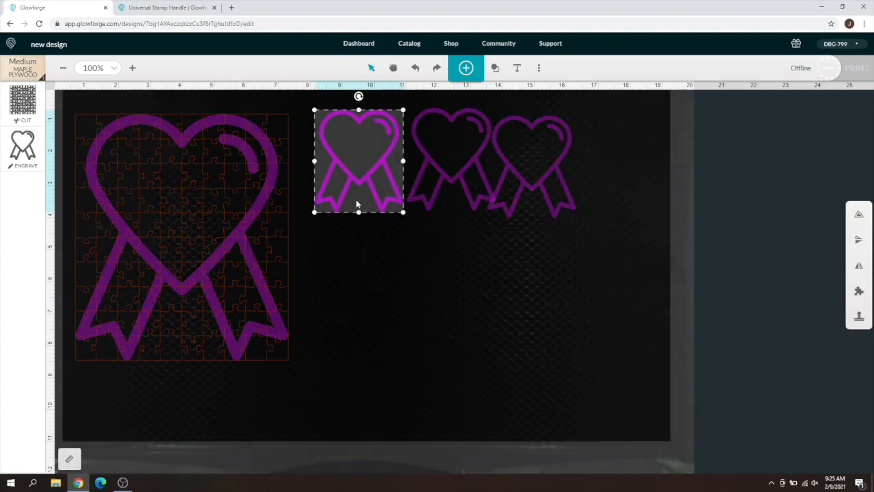
left_click(859, 291)
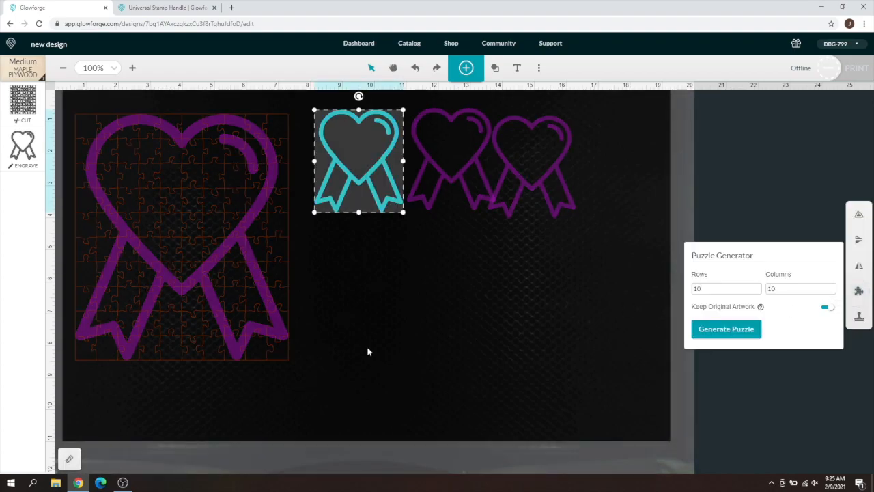
left_click(828, 309)
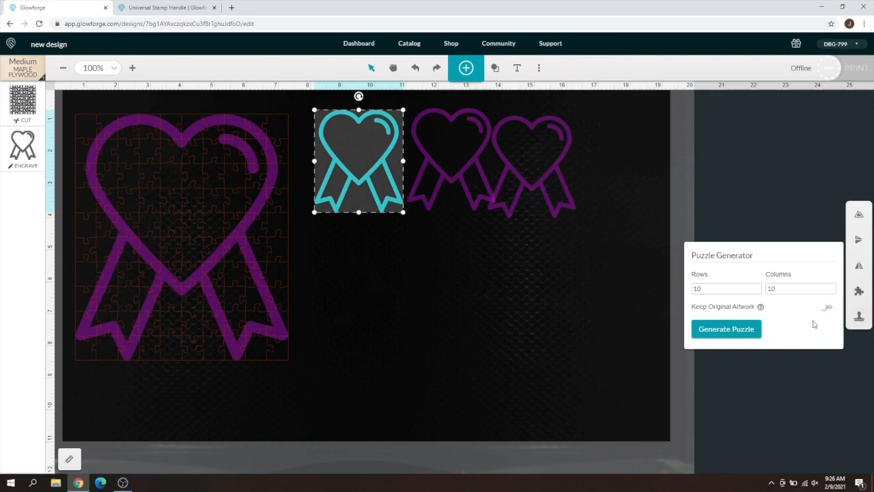
left_click(727, 330)
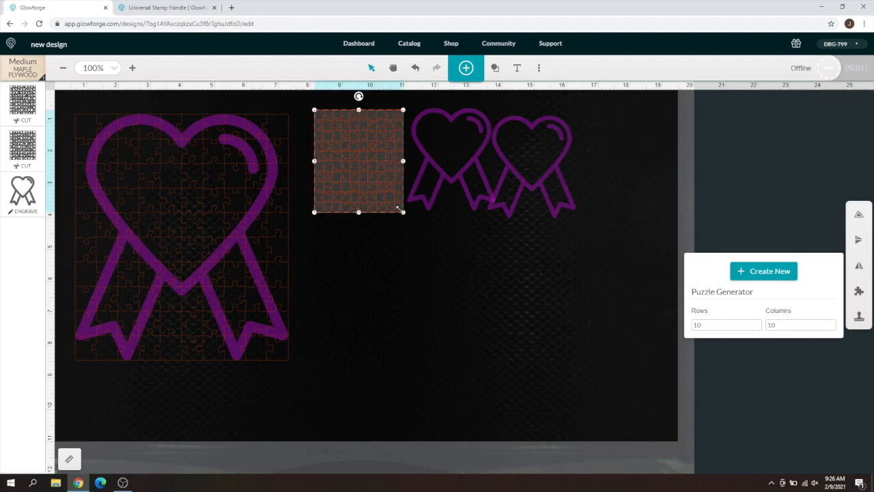
Enlarge the new artwork-free puzzle proportionally to about 8 in wide and clear the selection
left_click_drag(403, 212, 645, 401)
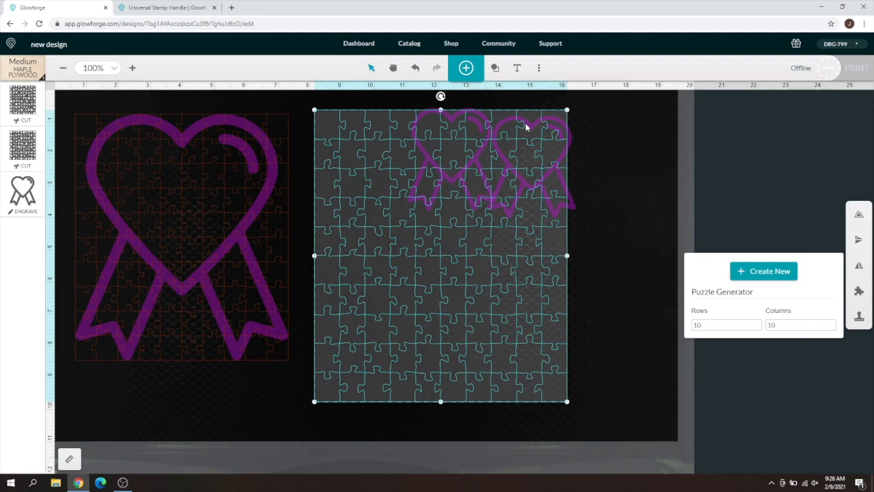
left_click(539, 68)
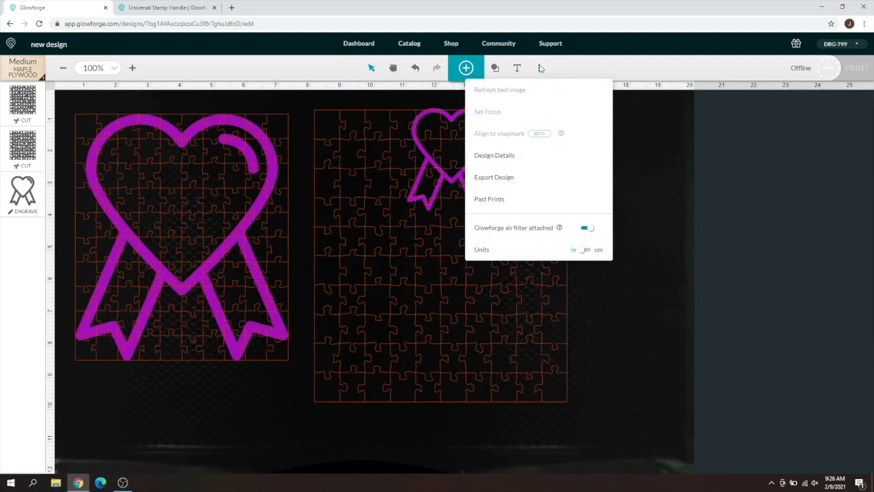
left_click(540, 69)
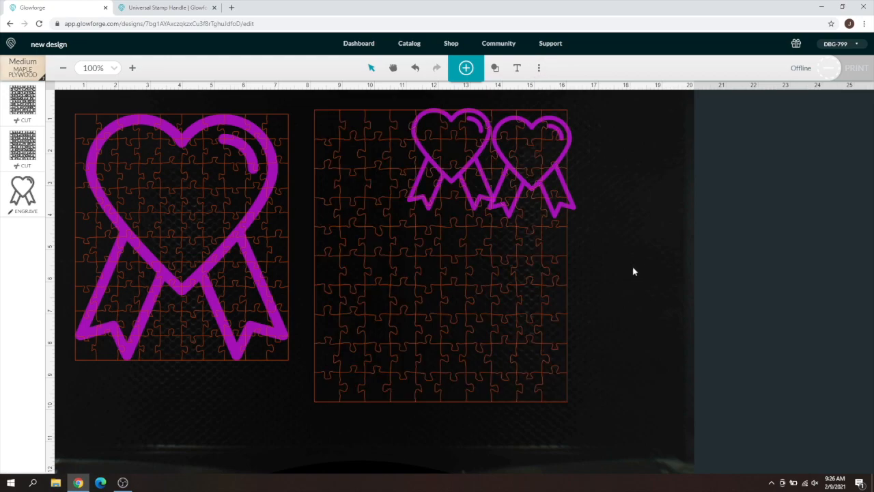
Delete the enlarged artwork-free puzzle, leaving neither of the two small badges selected
left_click(441, 400)
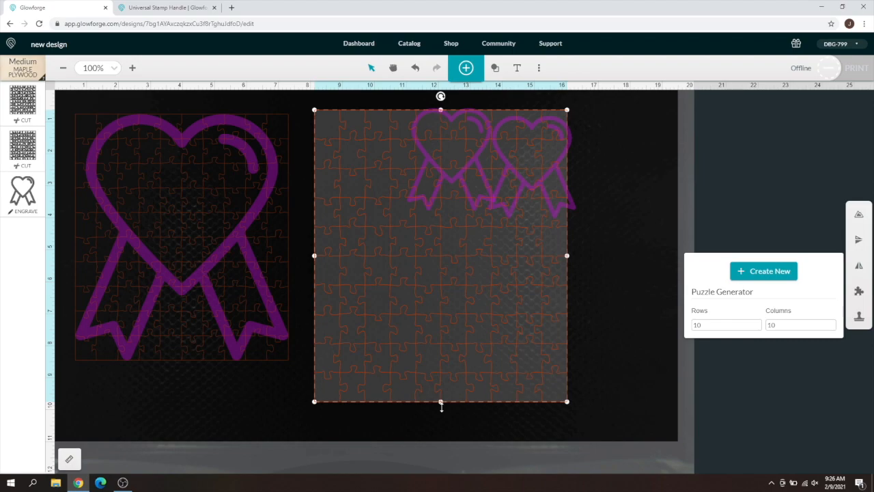
key("Delete")
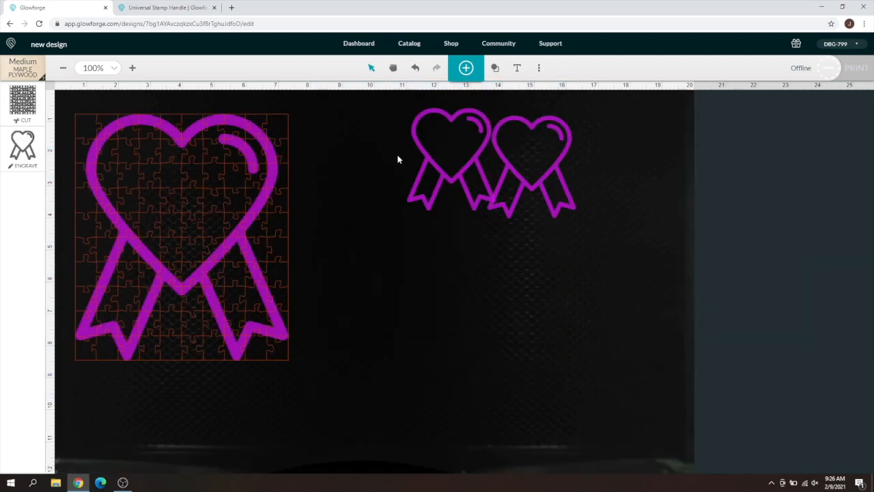
left_click_drag(384, 113, 646, 276)
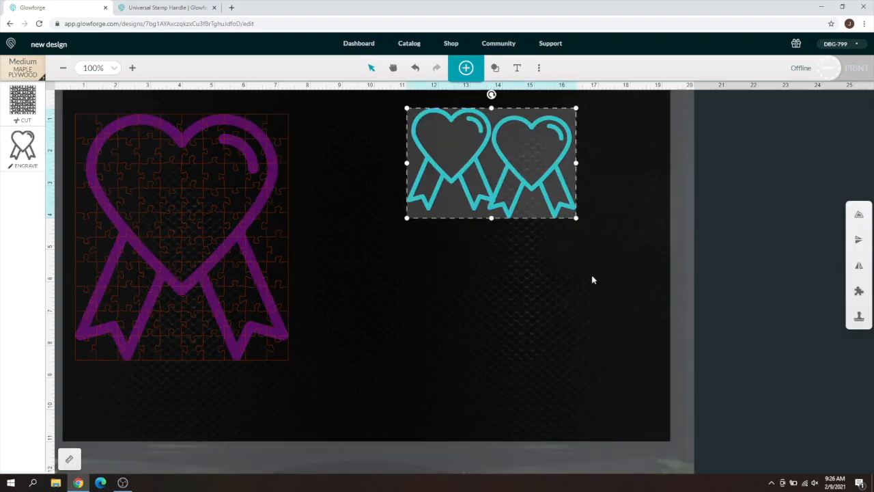
left_click(435, 331)
Move the nearer small badge toward the large puzzle and generate a 10-row, 10-column puzzle from it, keeping the original artwork
left_click_drag(464, 174, 407, 194)
left_click(859, 291)
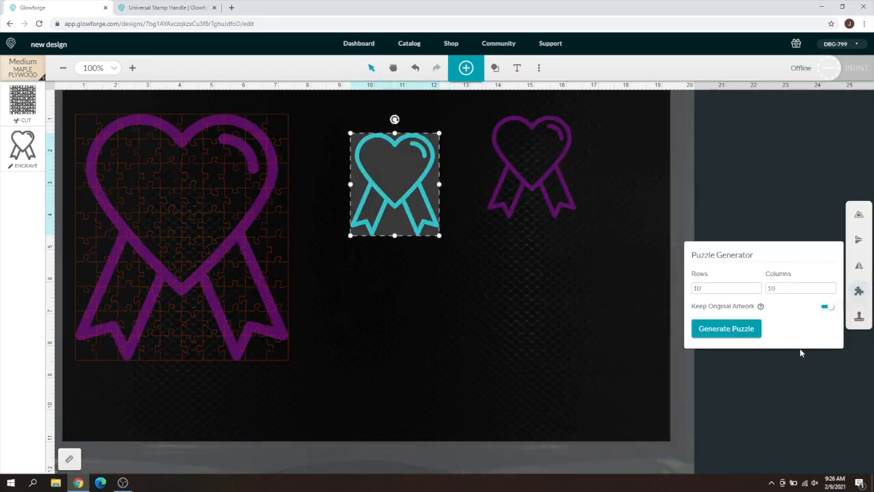
left_click(753, 329)
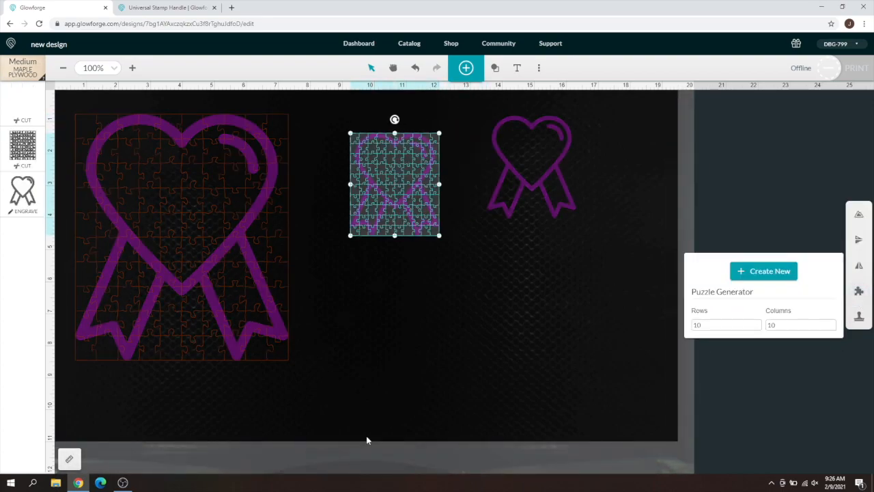
left_click(441, 298)
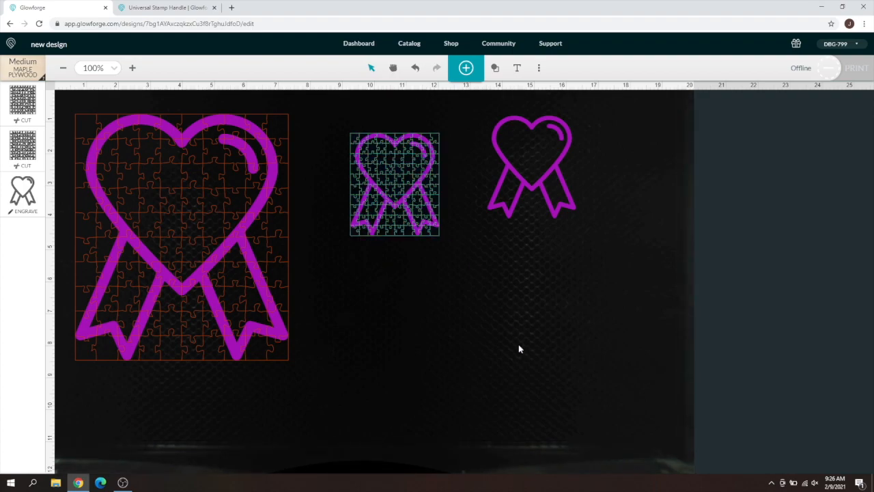